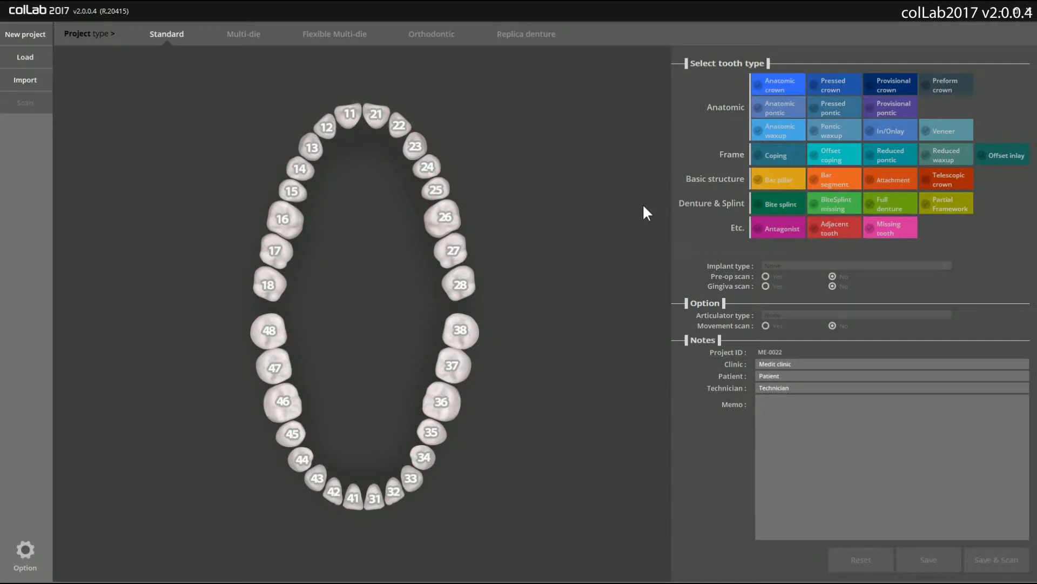
- Mark teeth 26, 23, 13 and 16 as Bar pillars with the Custom abutment implant type
left_click(754, 179)
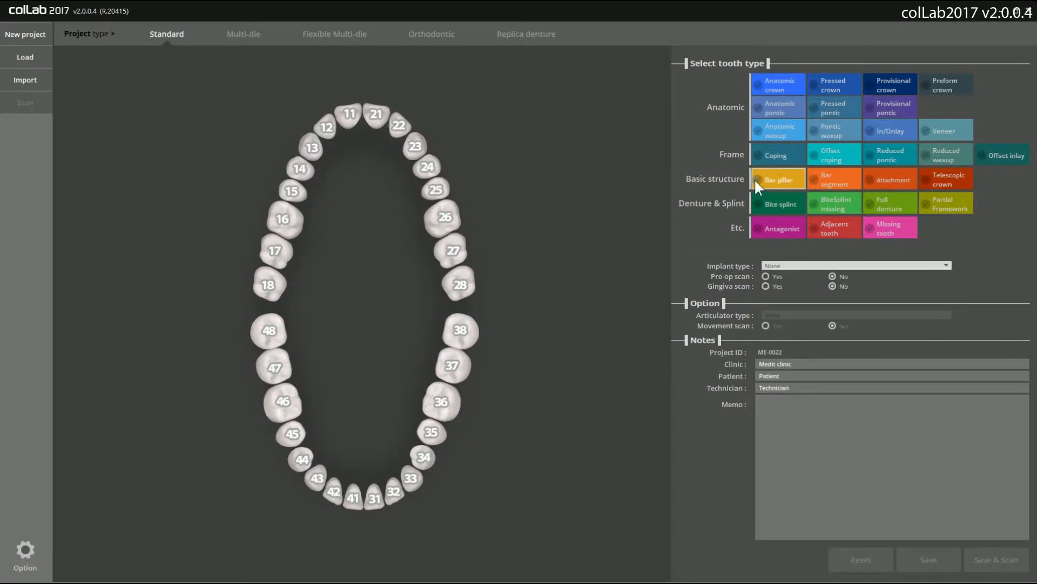
left_click(779, 264)
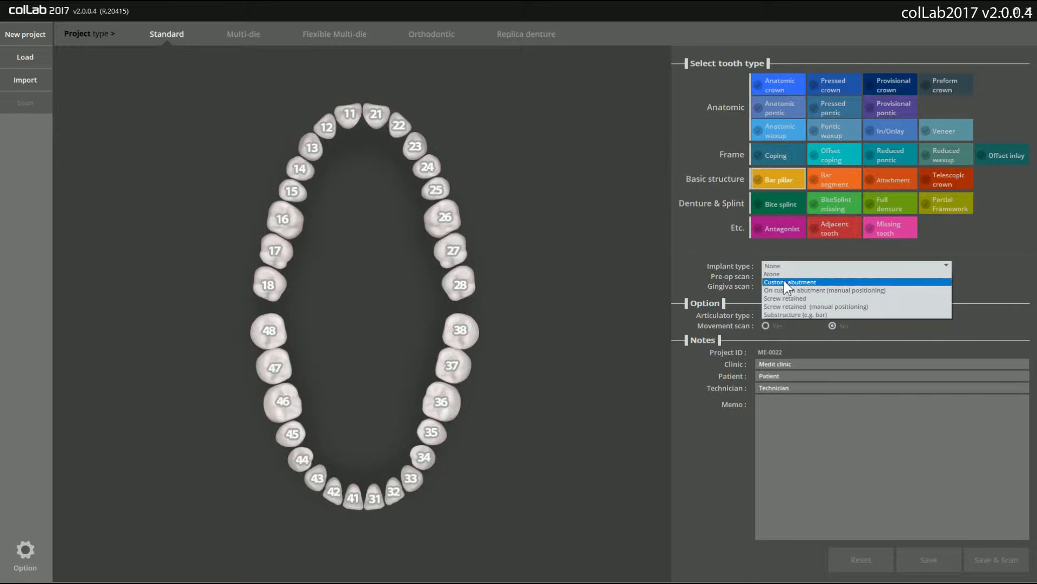
left_click(785, 282)
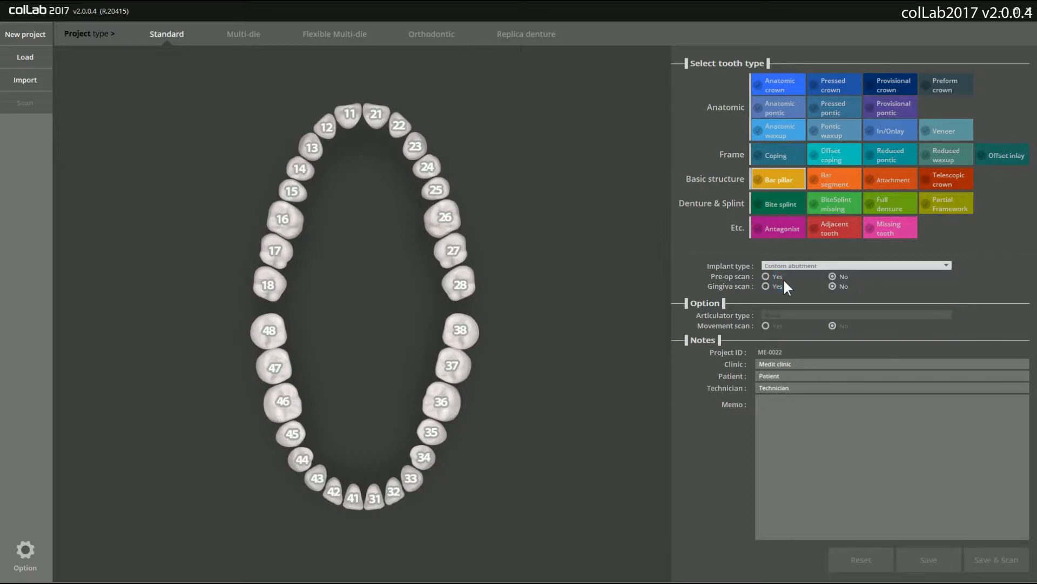
left_click(445, 219)
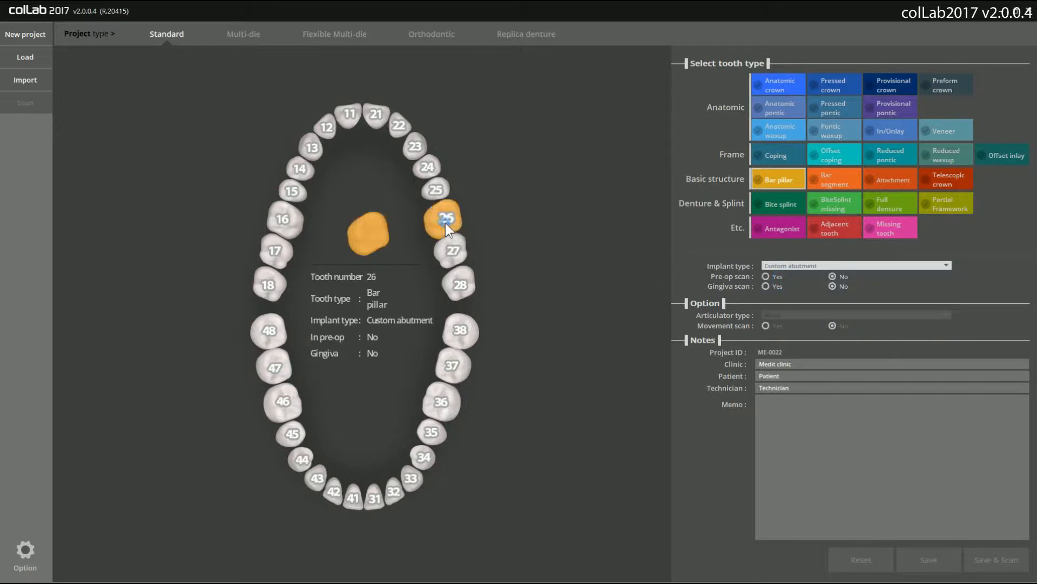
left_click(415, 149)
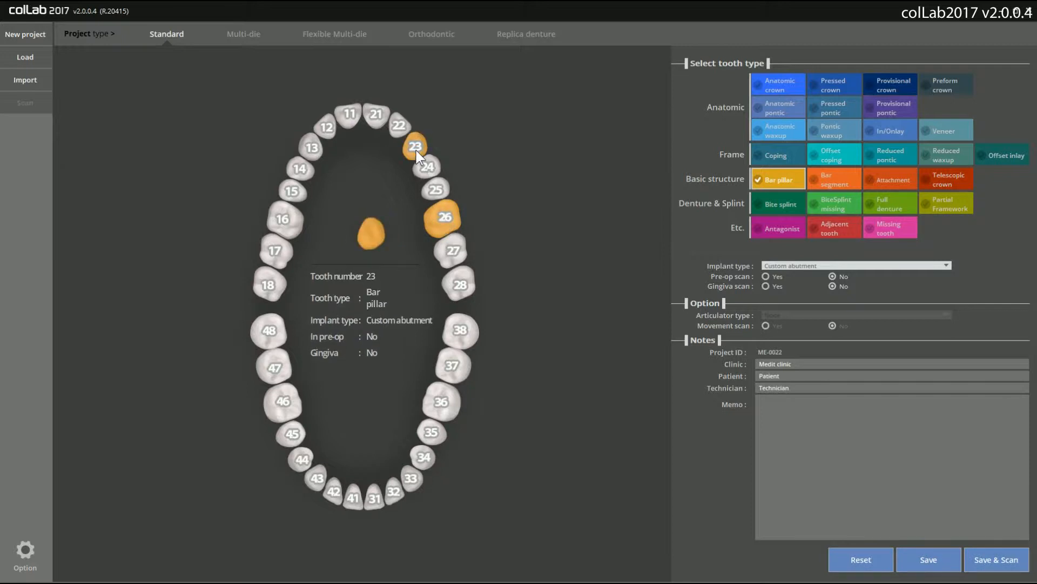
left_click(314, 148)
left_click(291, 215)
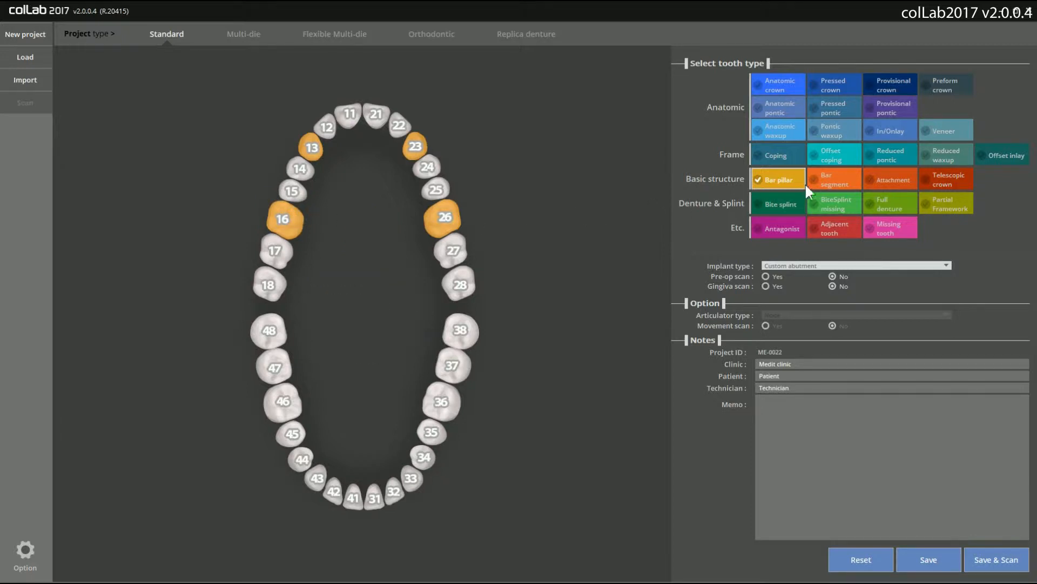
- Mark teeth 15, 14, 12, 11, 21, 22, 24 and 25 as Bar segments and link all teeth from 16 to 26
left_click(824, 180)
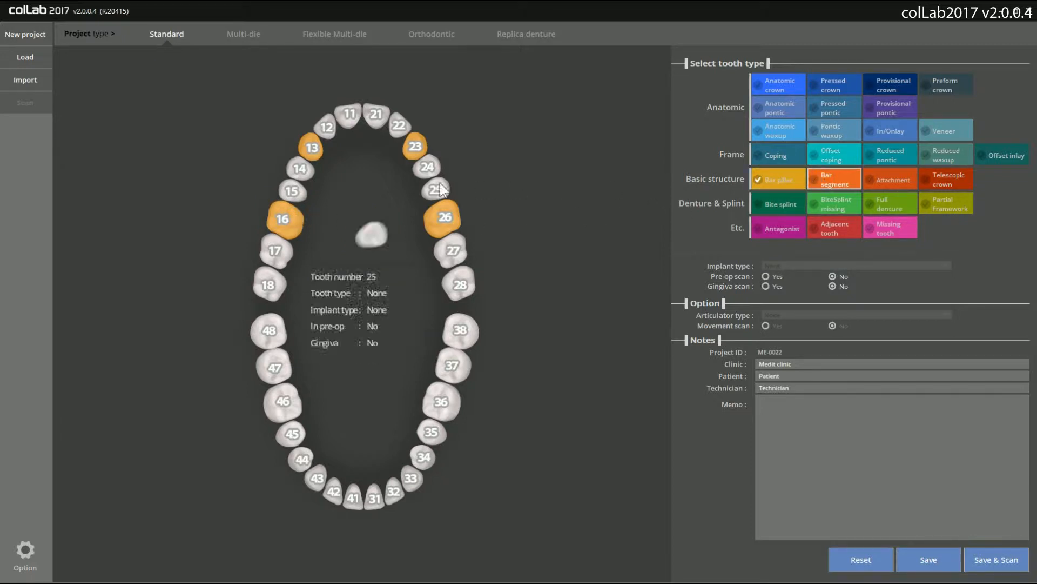
left_click(294, 190)
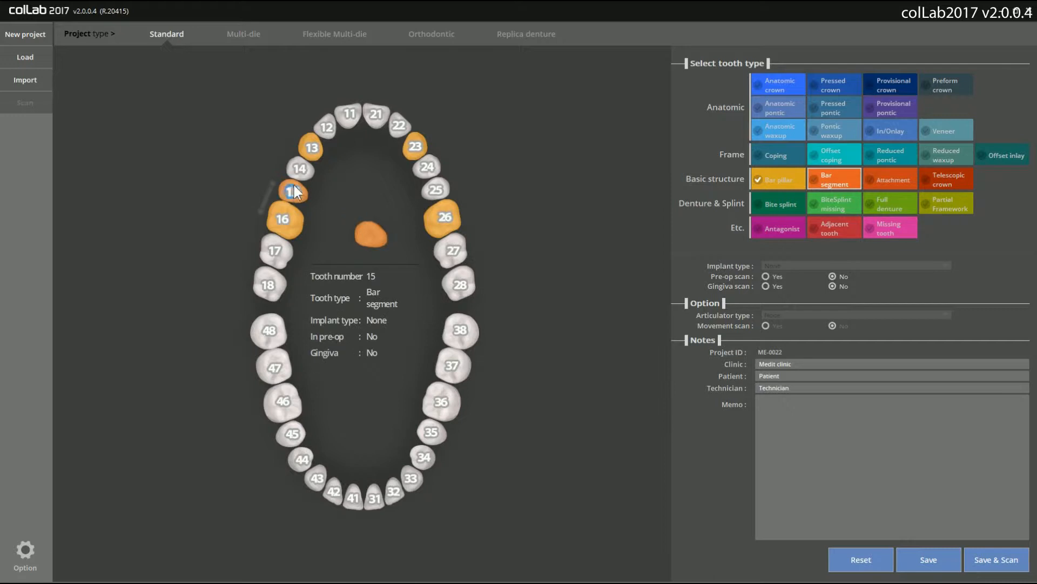
left_click(323, 133)
left_click(436, 188)
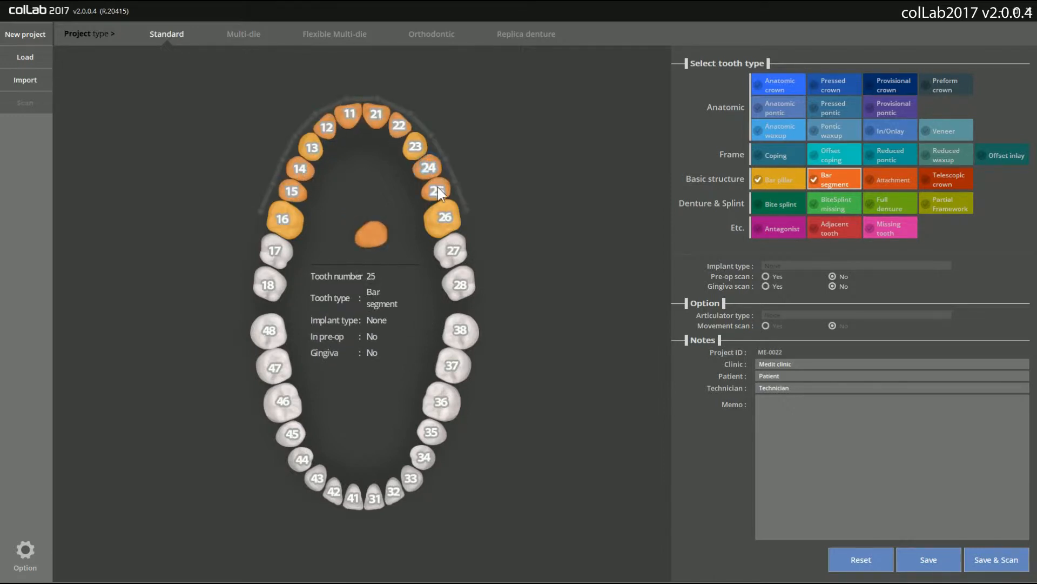
left_click_drag(449, 169, 401, 112)
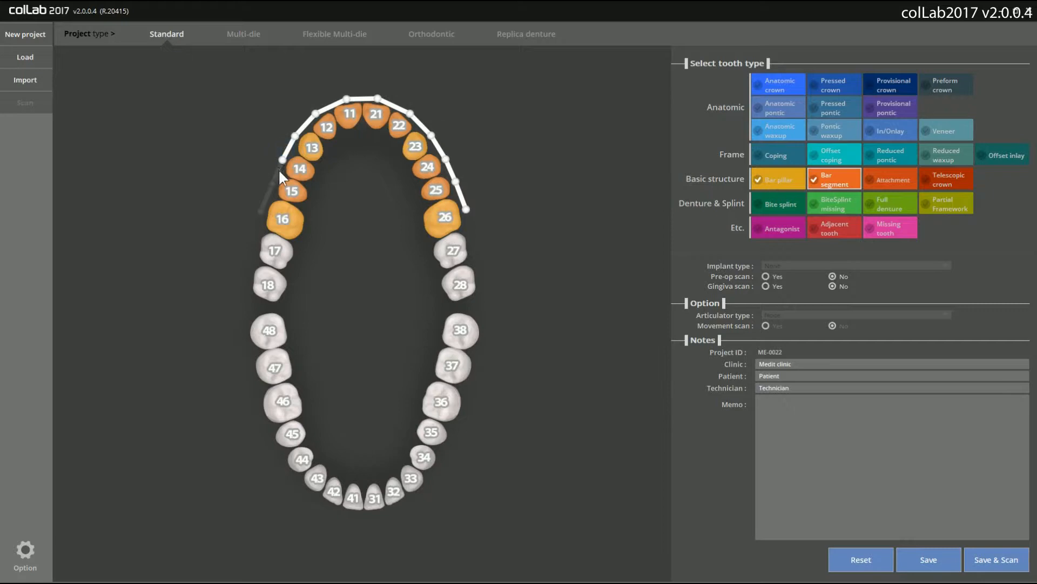
left_click(261, 211)
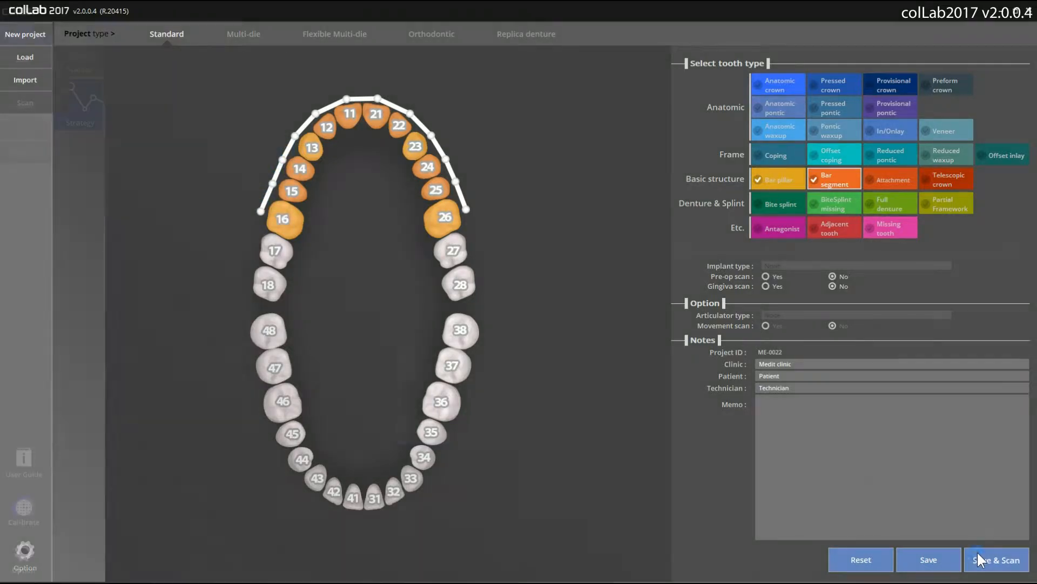
- Save the project for scanning and confirm the Model scan strategy with scanbody and base model together
left_click(979, 558)
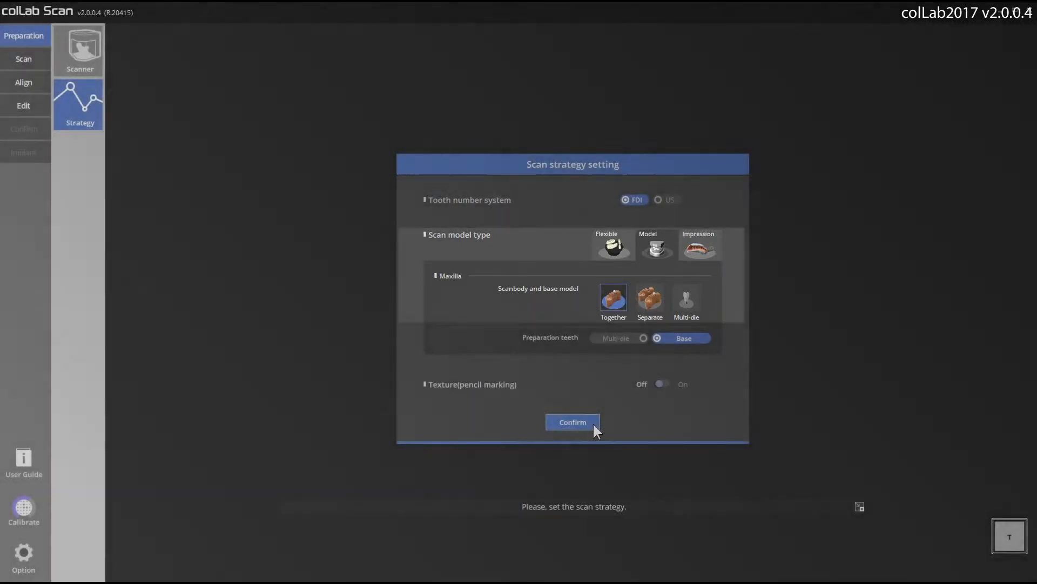
left_click(594, 425)
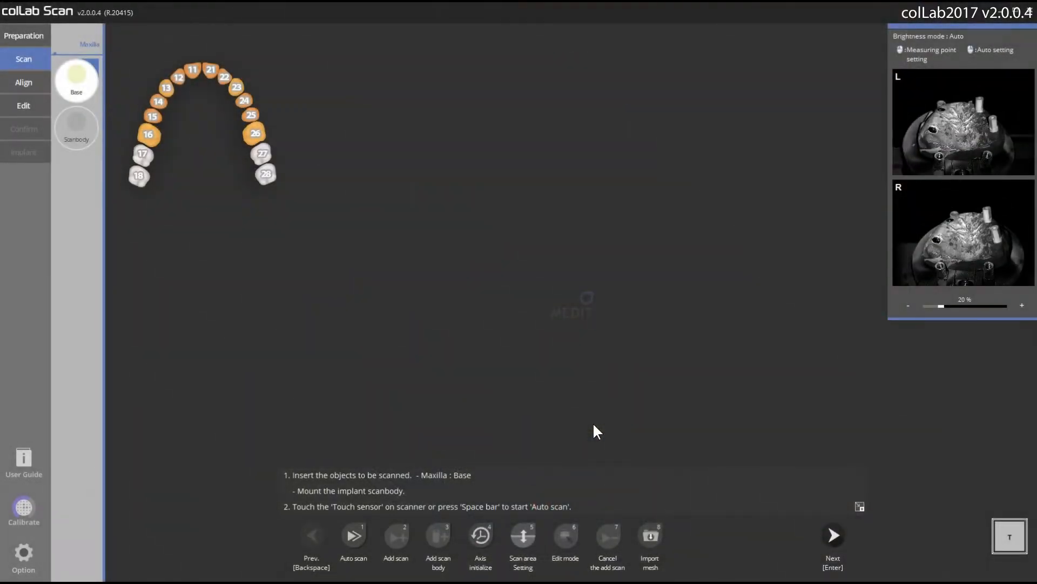
- Confirm the scan area setting and run the auto scan of the maxilla base
left_click(829, 539)
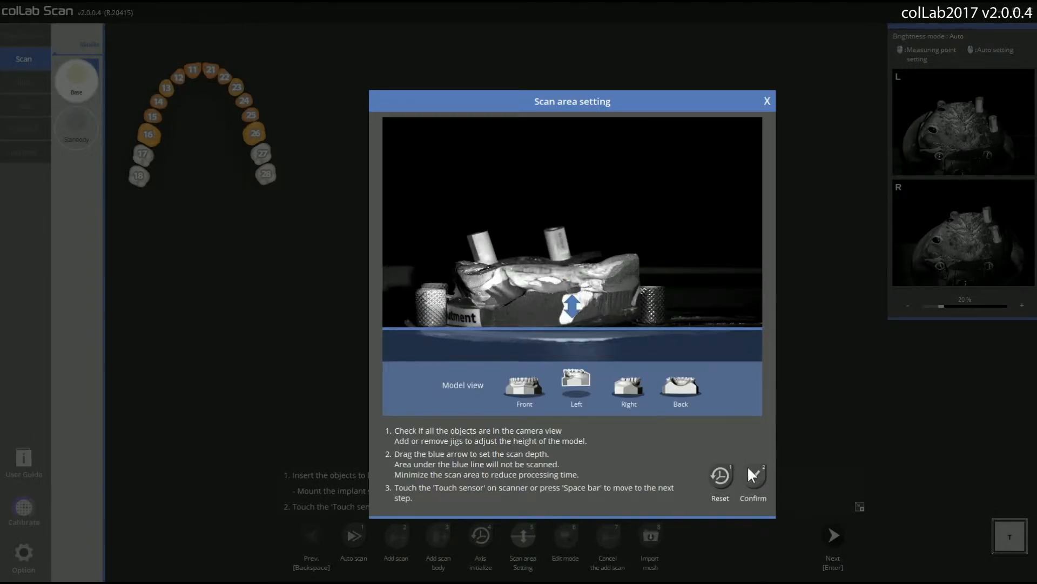
left_click(750, 468)
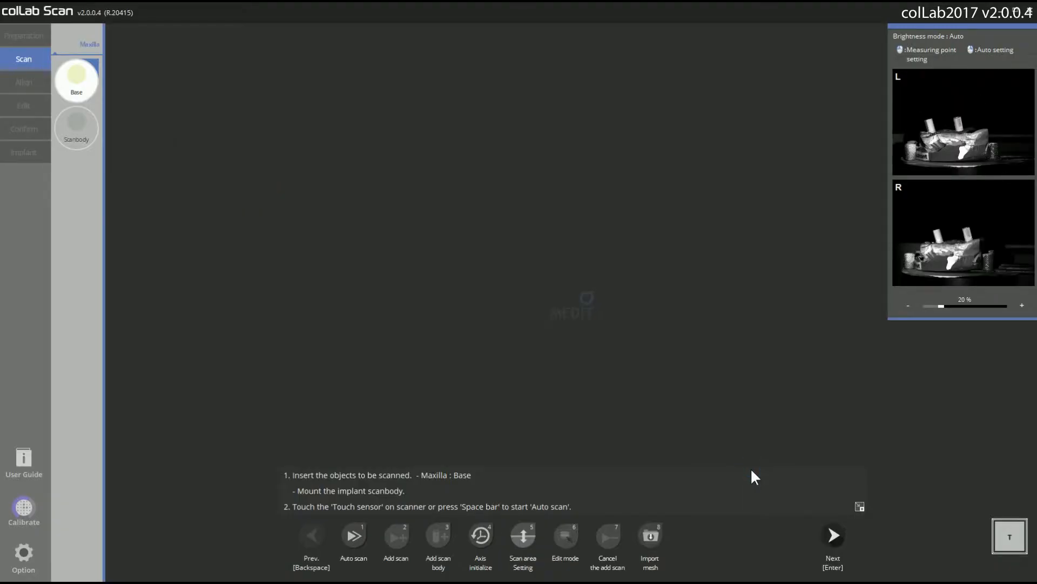
key("space")
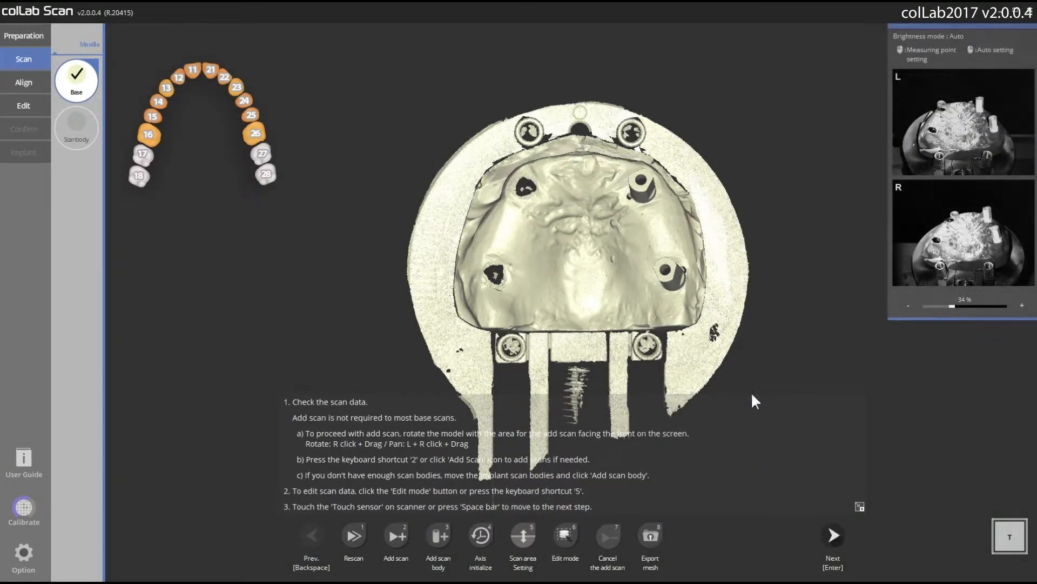
- Add a scan body scan to the maxilla base for the repositioned implant scan bodies
right_click_drag(614, 255, 624, 233)
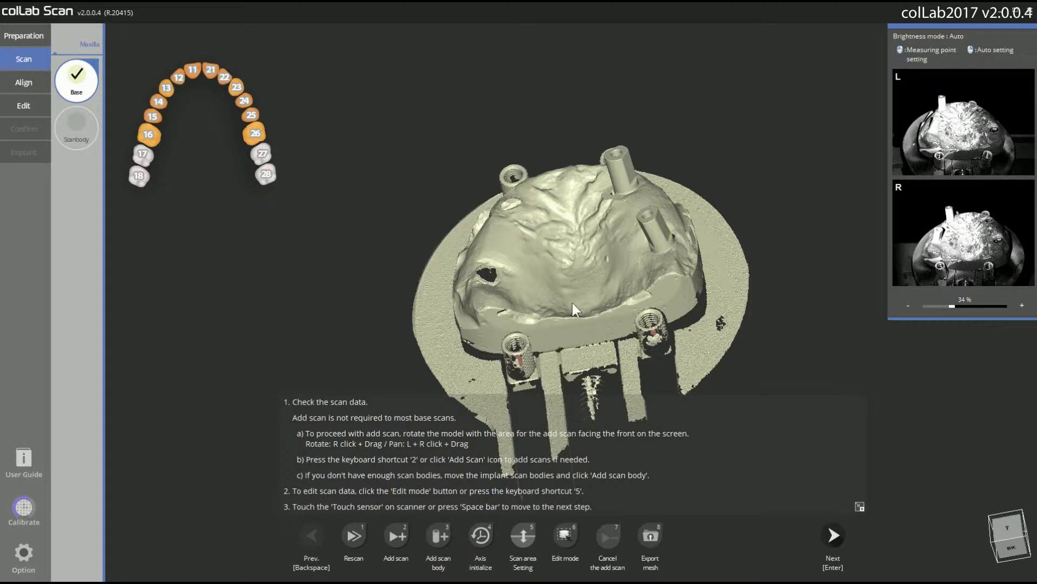
left_click(433, 523)
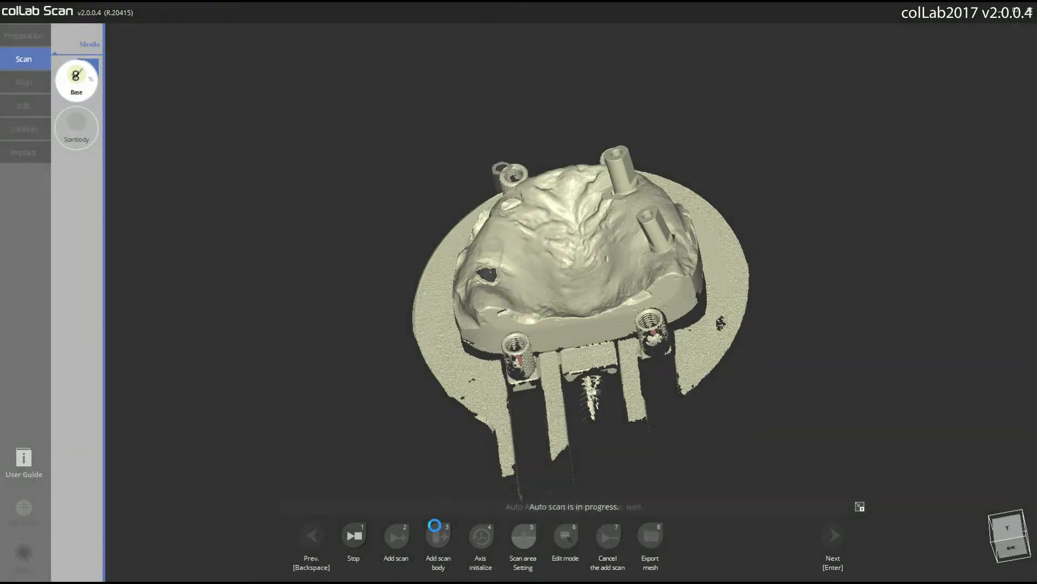
mouse_move(567, 328)
right_mouse_down()
mouse_move(593, 304)
mouse_move(624, 301)
mouse_move(604, 370)
mouse_move(648, 303)
mouse_move(637, 265)
mouse_move(664, 268)
right_mouse_up()
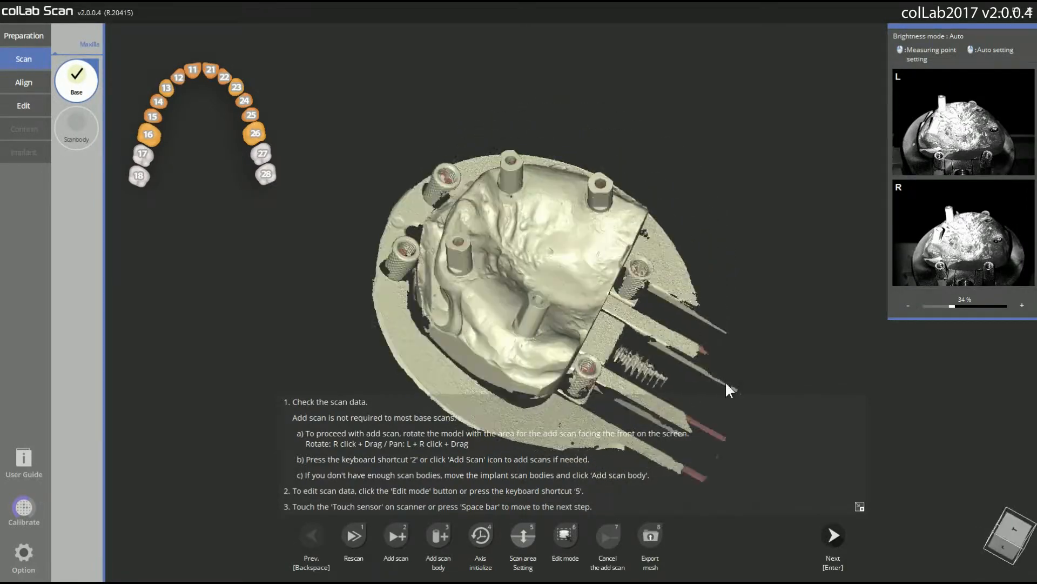
- In the scanbody stage, select the four implant scanbodies and crop away all other scan data
left_click(831, 529)
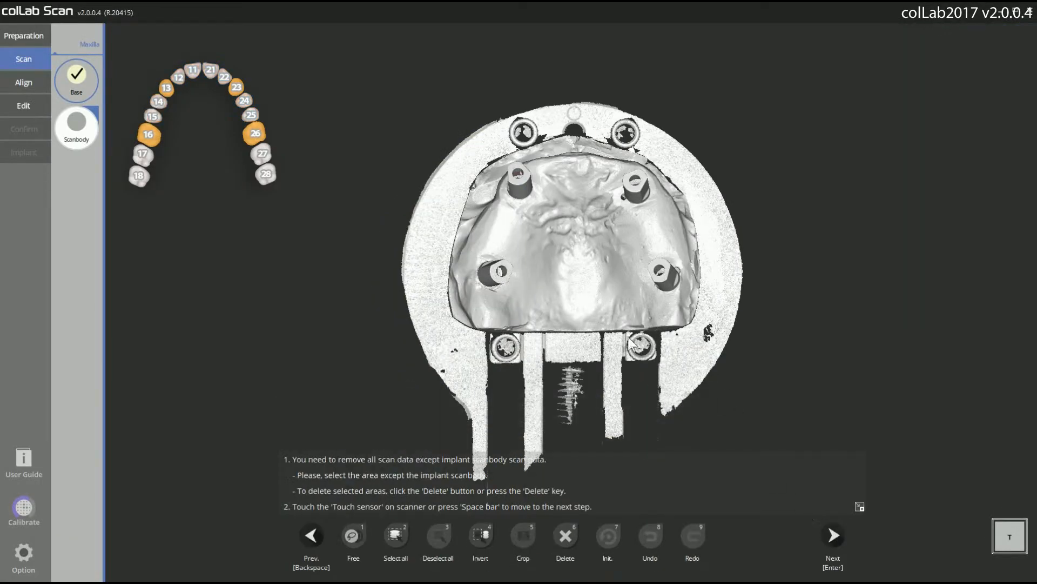
right_click_drag(548, 289, 536, 288)
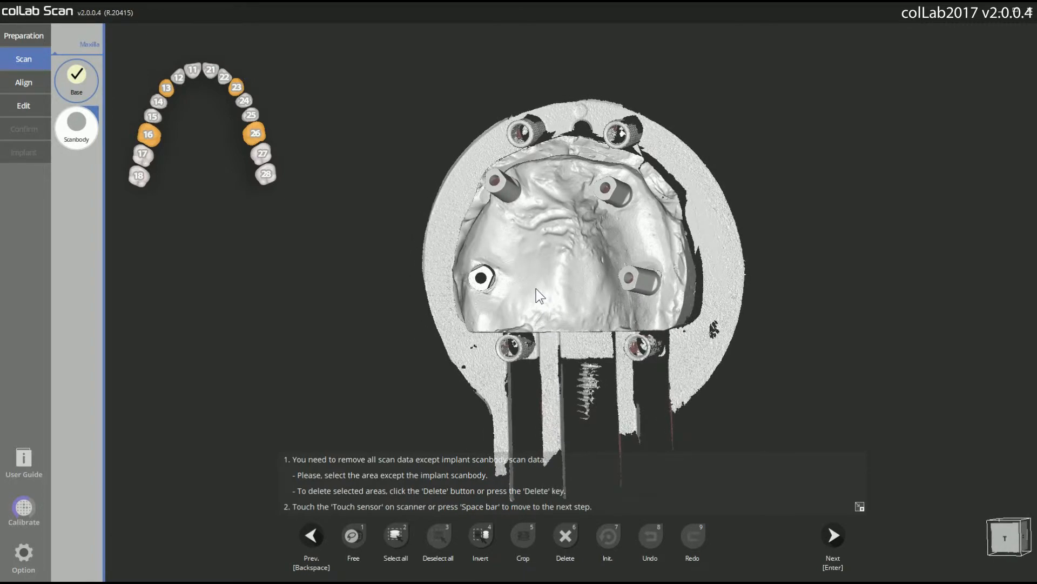
left_click(492, 261)
mouse_move(505, 270)
right_mouse_down()
mouse_move(552, 268)
mouse_move(546, 249)
right_mouse_up()
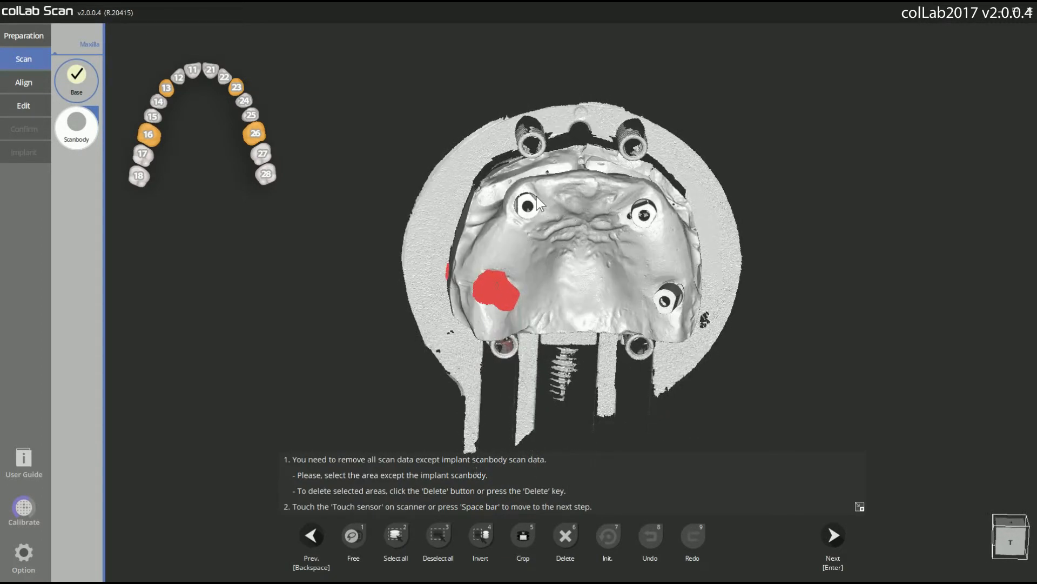
mouse_move(537, 193)
left_mouse_down()
mouse_move(520, 194)
mouse_move(527, 220)
mouse_move(548, 208)
mouse_move(539, 194)
left_mouse_up()
right_click_drag(589, 261, 601, 254)
mouse_move(651, 193)
left_mouse_down()
mouse_move(633, 198)
mouse_move(644, 230)
mouse_move(667, 219)
mouse_move(651, 190)
left_mouse_up()
right_click_drag(648, 261, 646, 250)
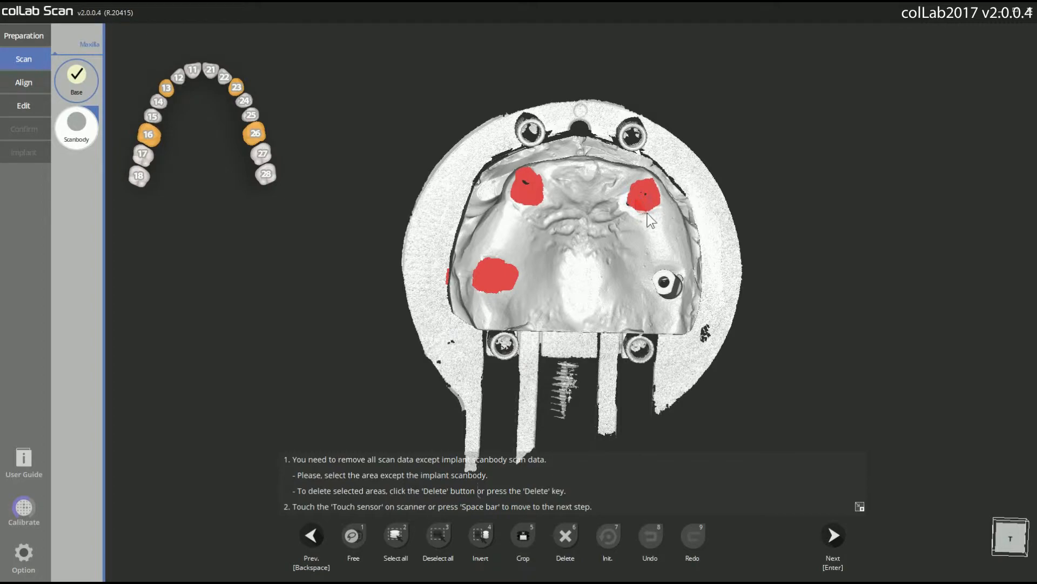
mouse_move(593, 239)
right_mouse_down()
mouse_move(578, 272)
mouse_move(592, 253)
right_mouse_up()
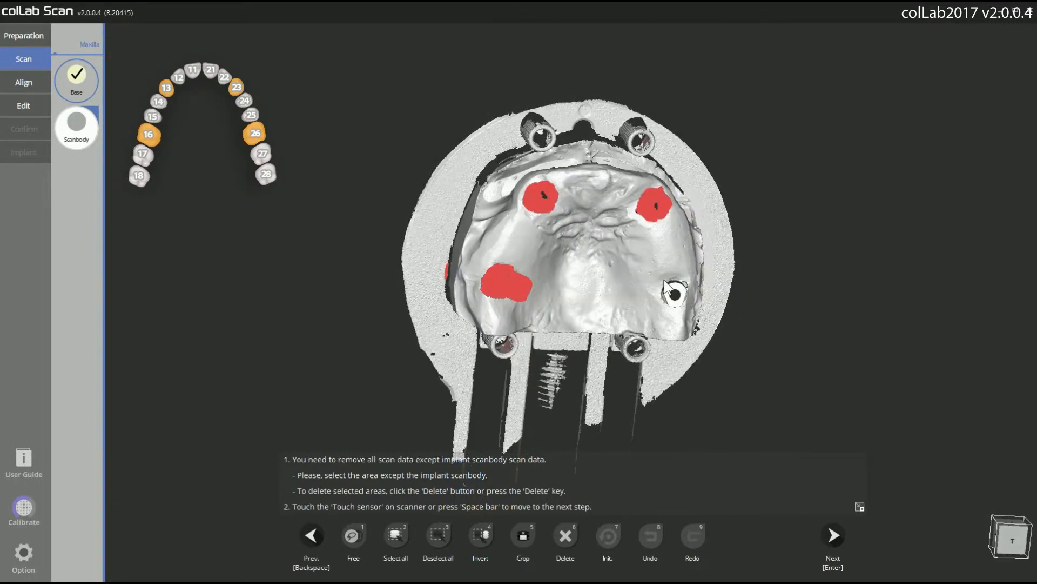
mouse_move(667, 281)
left_mouse_down()
mouse_move(680, 323)
mouse_move(697, 273)
mouse_move(682, 283)
left_mouse_up()
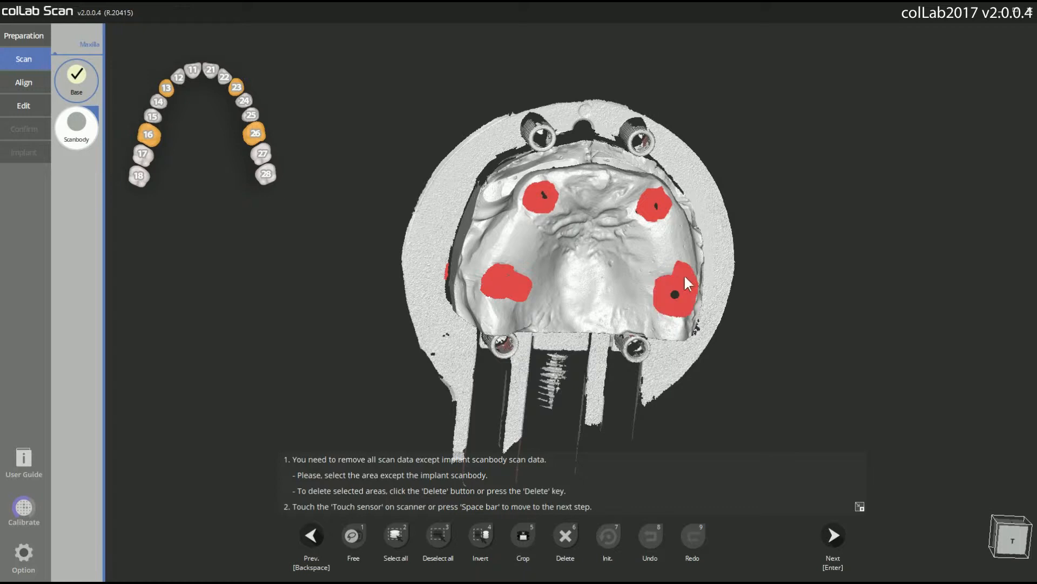
left_click(527, 538)
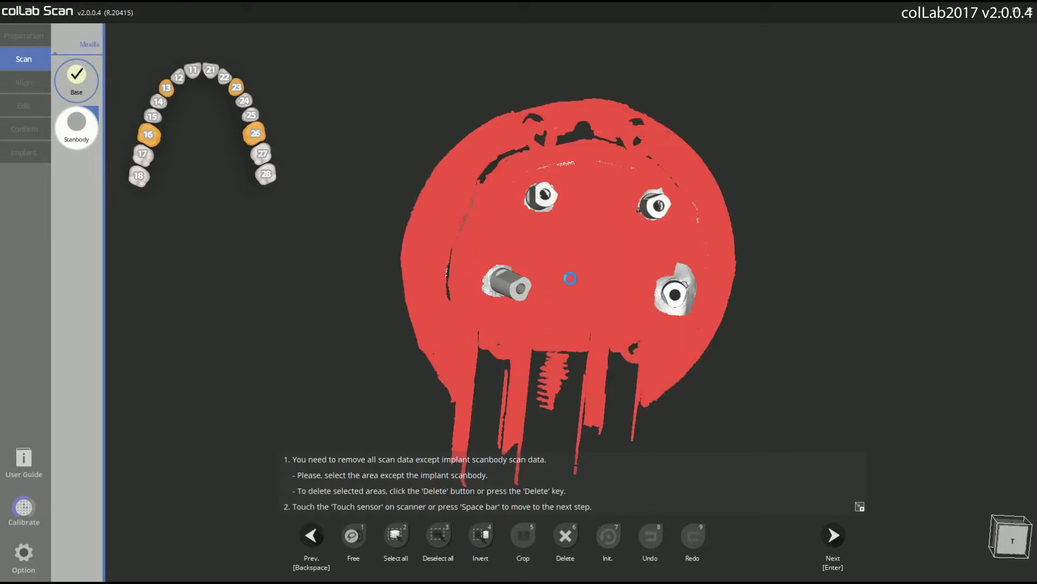
- Complete the scanbody stage and accept the scanbody alignment to the base to reach the edit stage
right_click_drag(613, 238, 657, 420)
key("space")
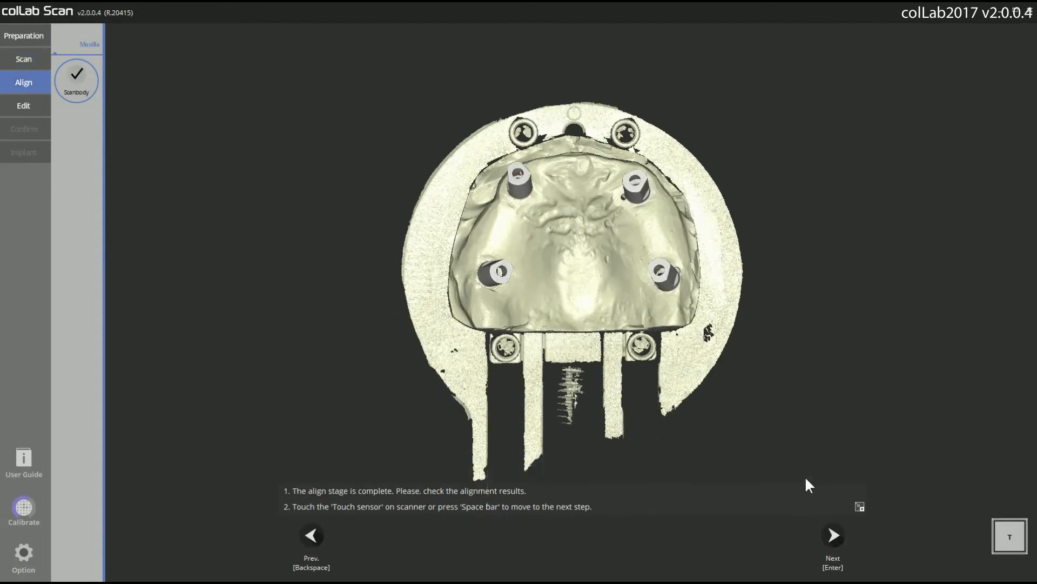
left_click(832, 534)
- Delete the scan data of the model's lower part and the mounting plate, selected in front view
right_click_drag(639, 455, 442, 354)
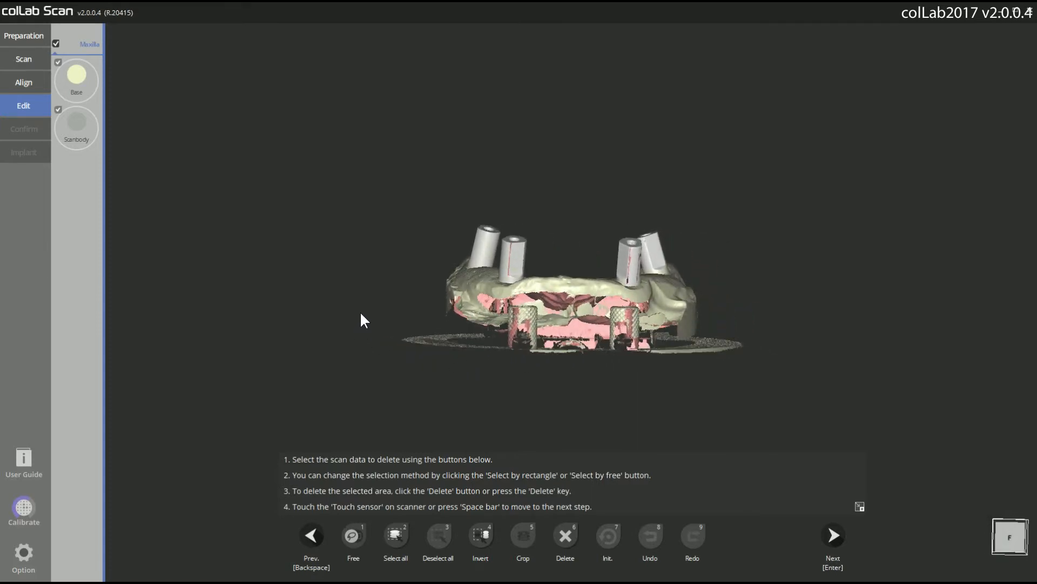
mouse_move(403, 307)
left_mouse_down()
mouse_move(740, 312)
mouse_move(778, 371)
mouse_move(420, 448)
mouse_move(331, 386)
left_mouse_up()
left_click(565, 535)
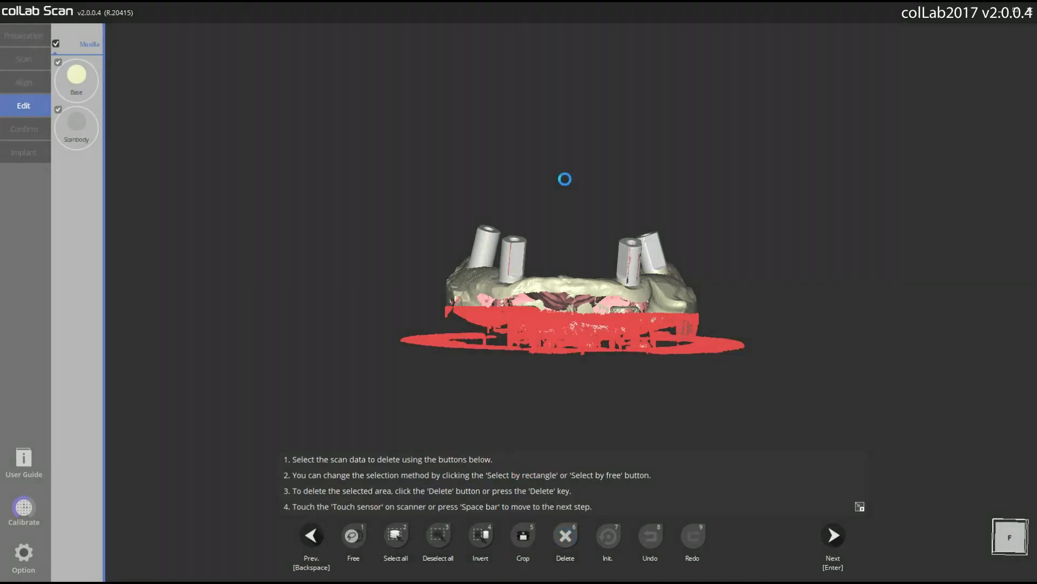
- Finish editing, merge the maxilla scan data and view the merged base with its scanbodies
left_click(833, 535)
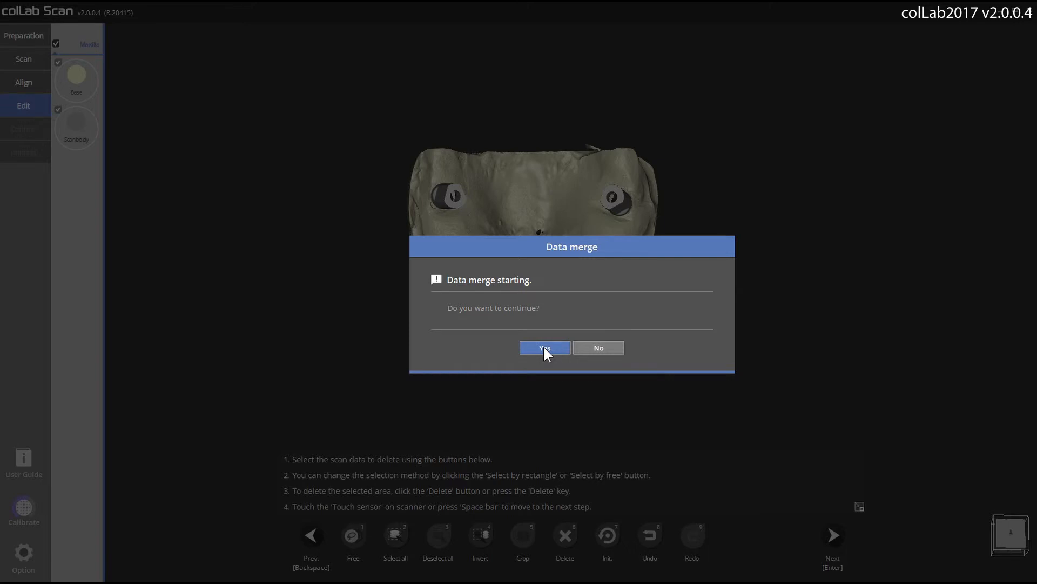
left_click(545, 347)
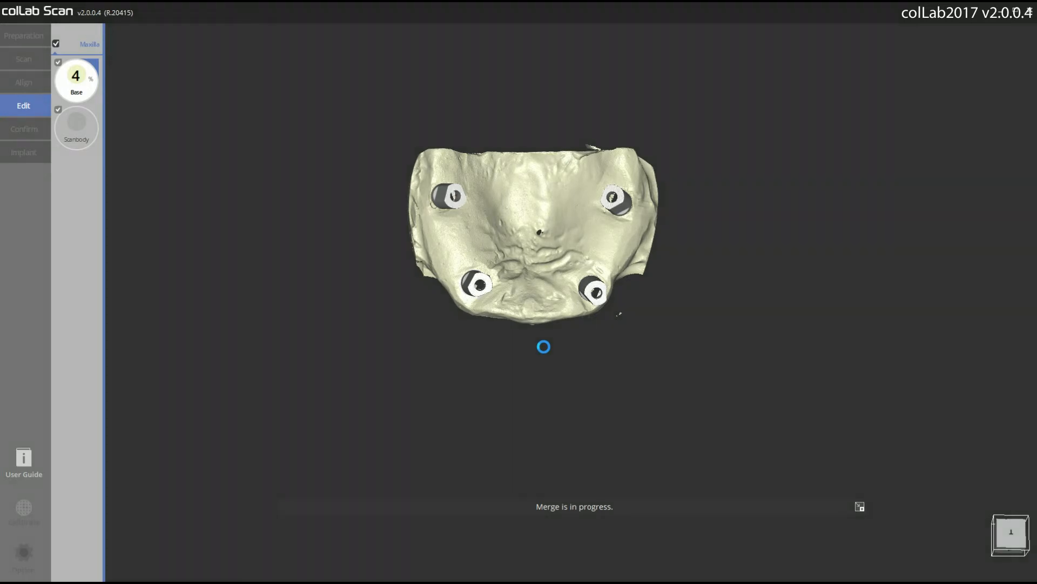
mouse_move(543, 348)
right_mouse_down()
mouse_move(560, 346)
mouse_move(490, 352)
mouse_move(632, 349)
mouse_move(536, 357)
right_mouse_up()
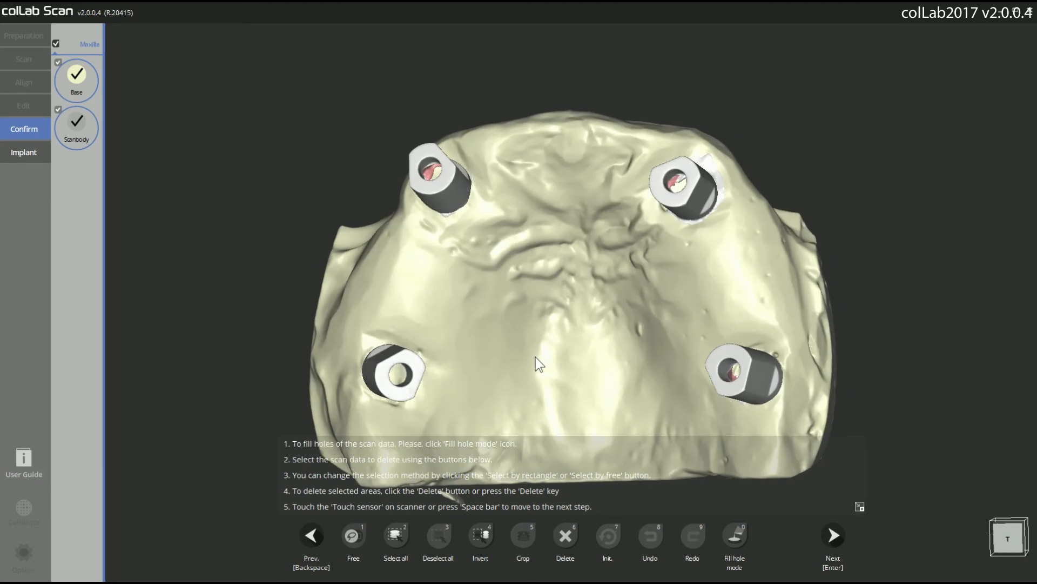